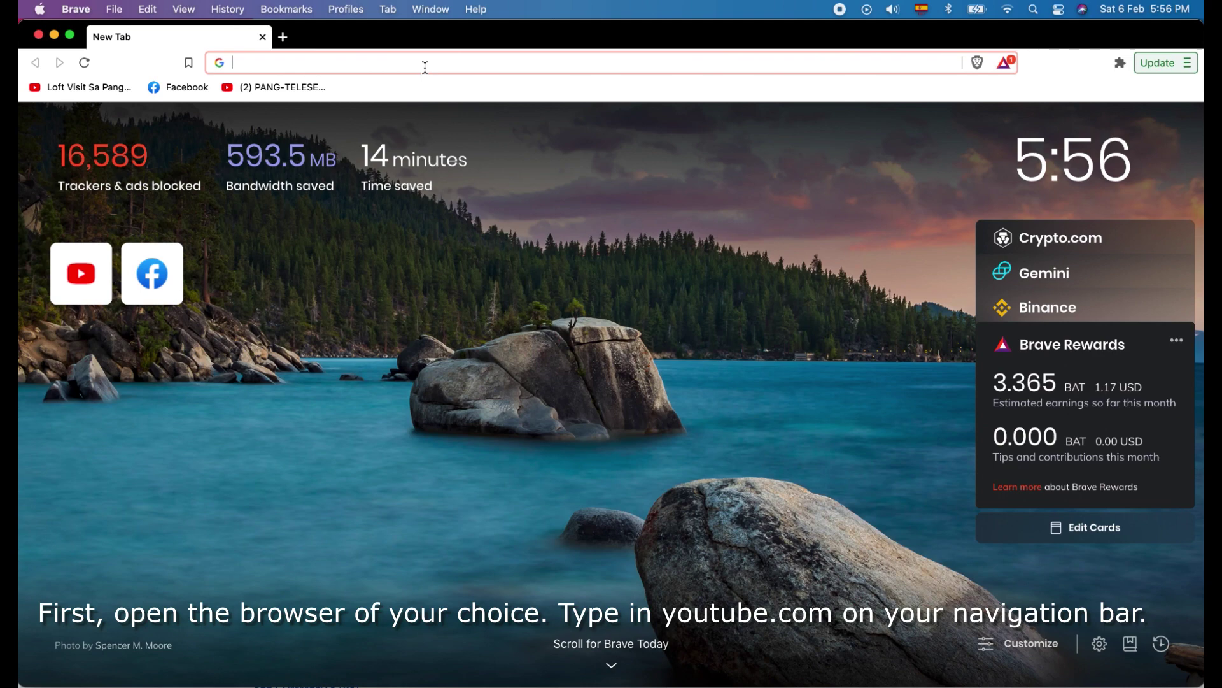
type("youtube.com")
Step: Load youtube.com and open the channel's YouTube Studio dashboard from the account menu
key("Return")
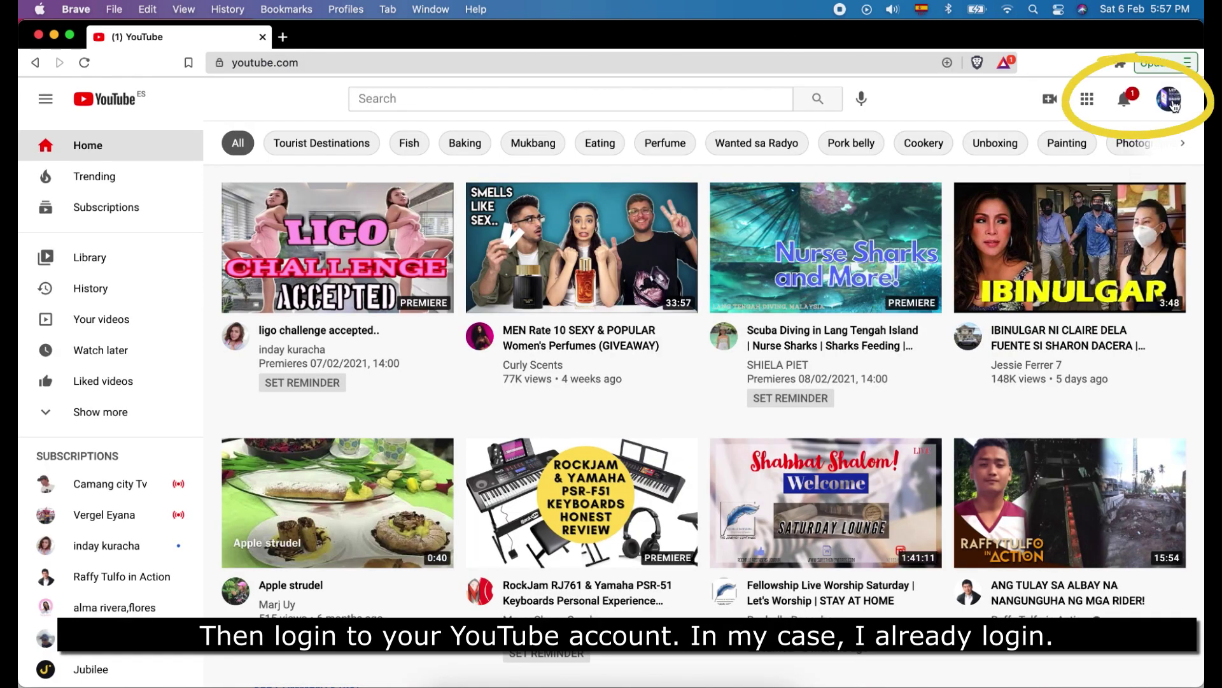
left_click(1170, 100)
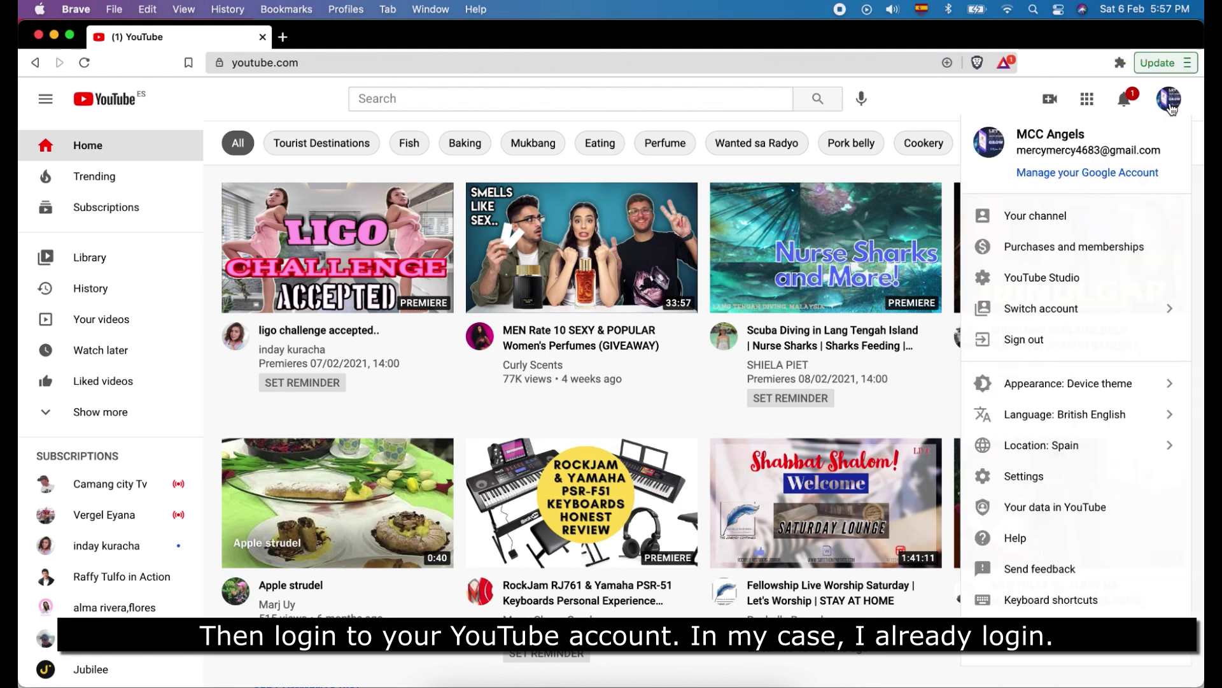
left_click(1048, 286)
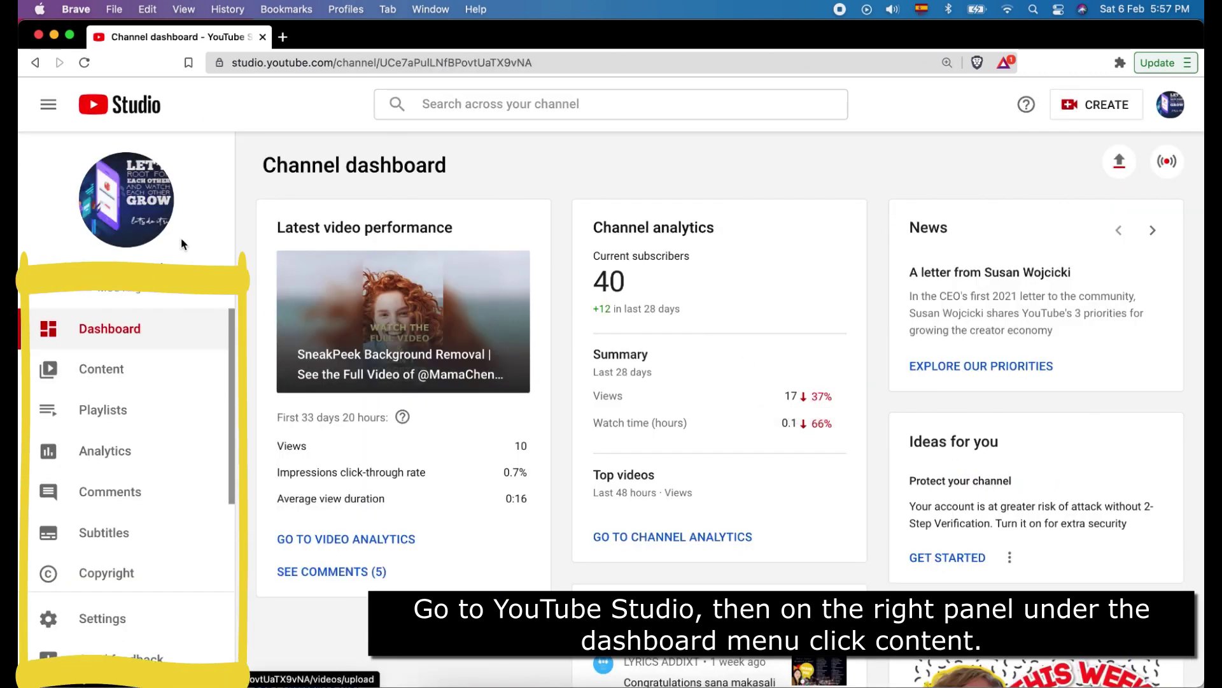
Step: Uncheck like/dislike count display on the newest upload under Show more, and save
left_click(102, 369)
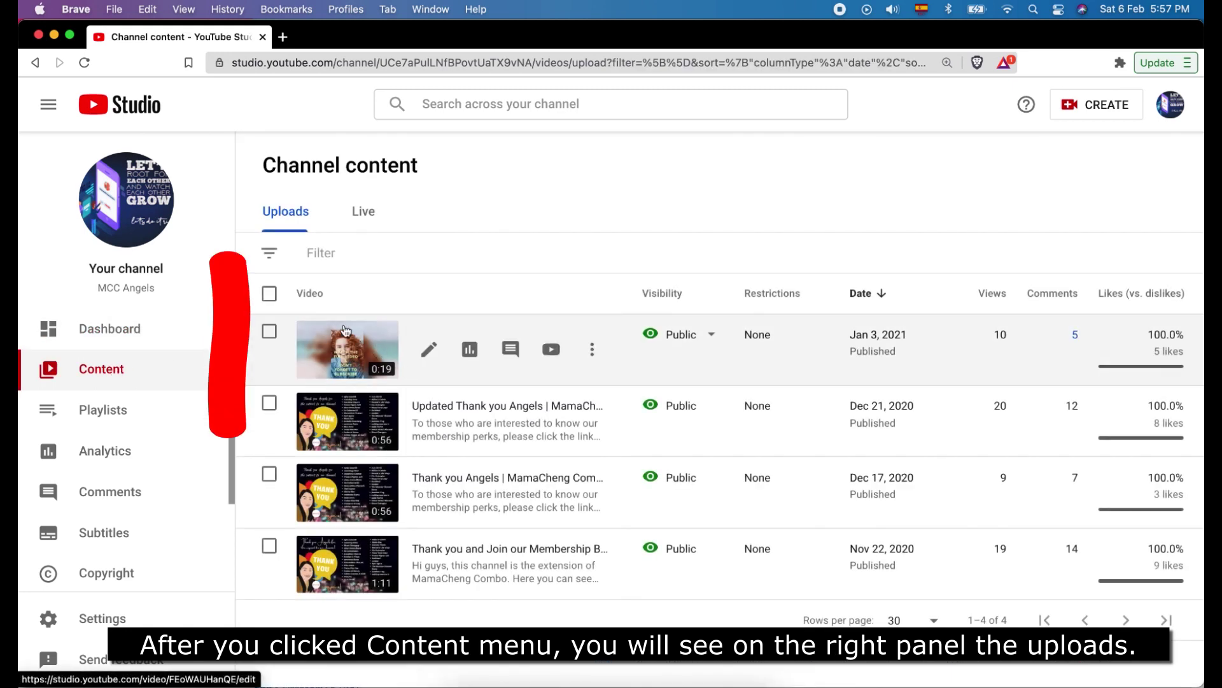
mouse_move(449, 349)
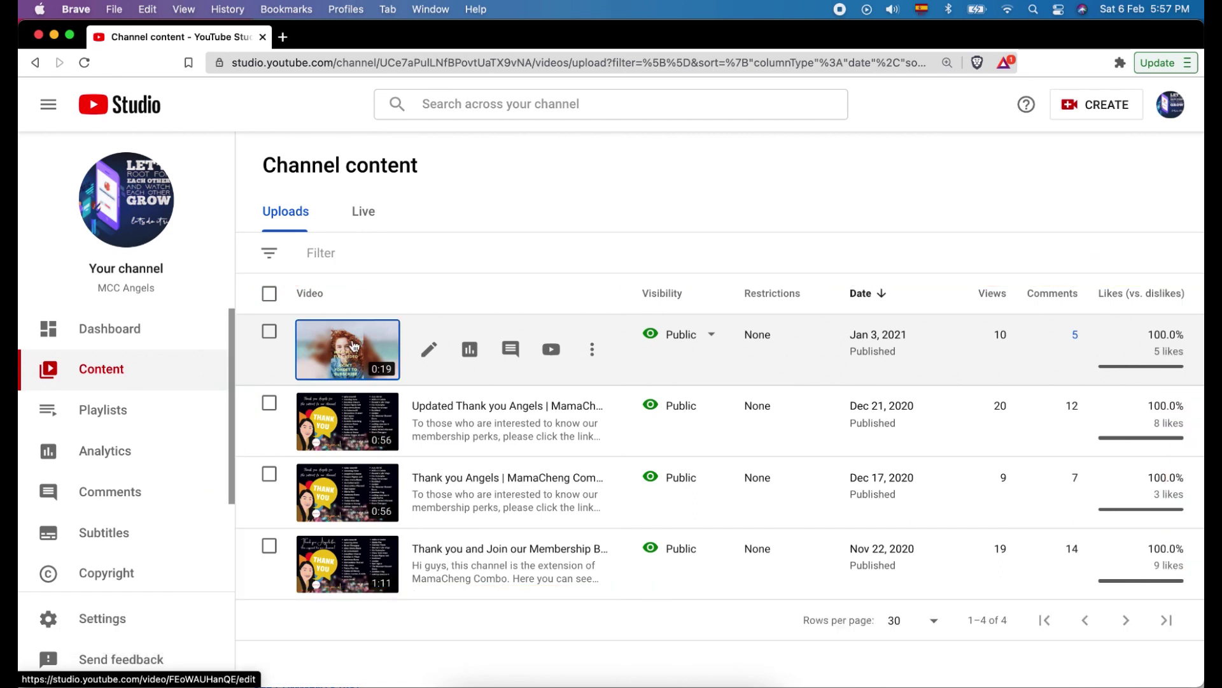
left_click(354, 345)
scroll(524, 346, "down", 3)
scroll(523, 345, "down", 3)
scroll(523, 346, "down", 3)
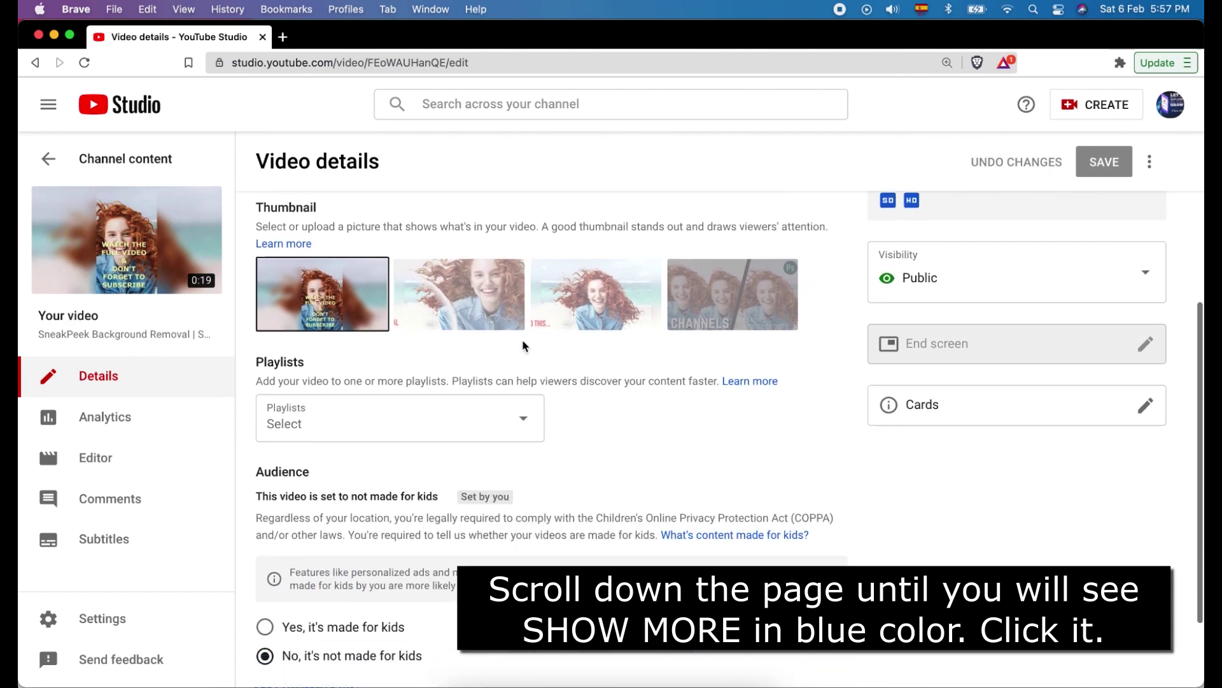
scroll(524, 346, "down", 3)
scroll(523, 346, "down", 2)
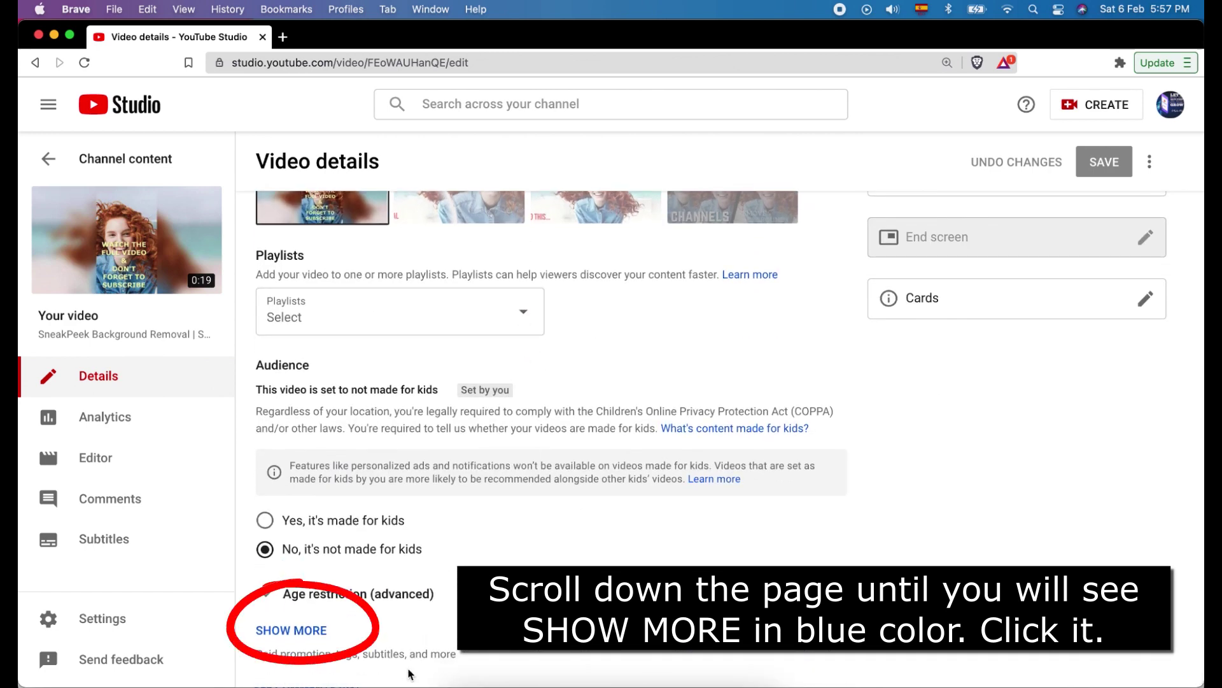
left_click(291, 631)
scroll(733, 636, "down", 3)
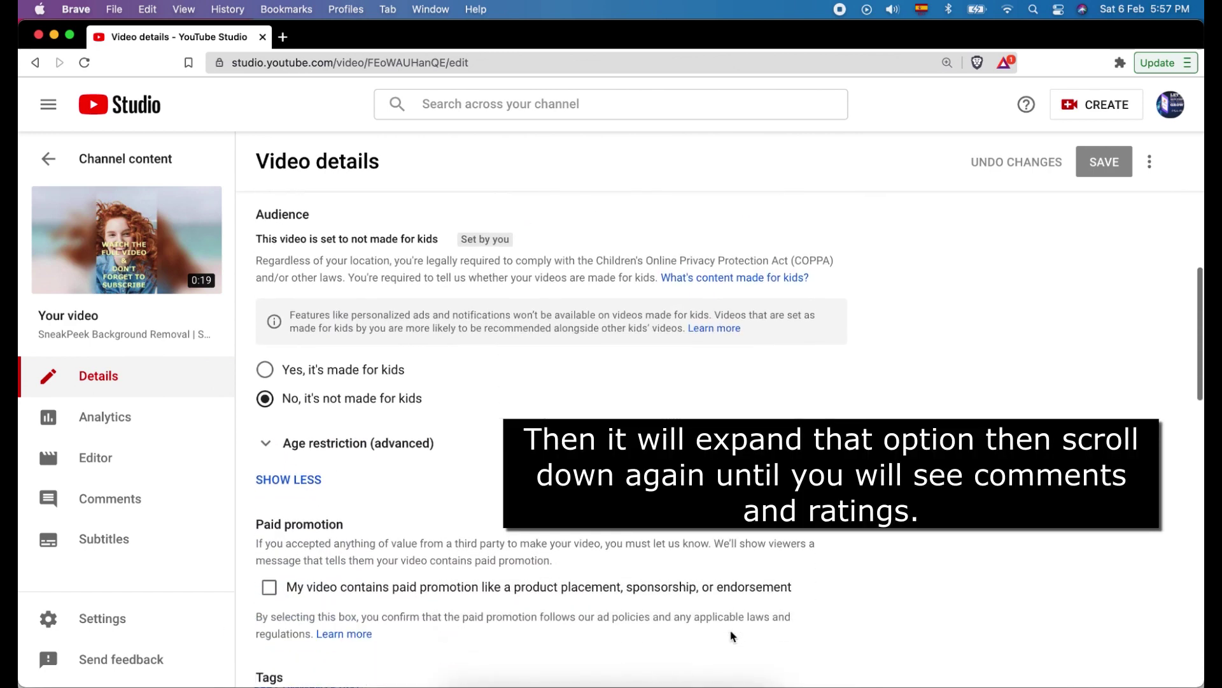
scroll(733, 636, "down", 3)
scroll(733, 636, "down", 8)
scroll(733, 636, "down", 3)
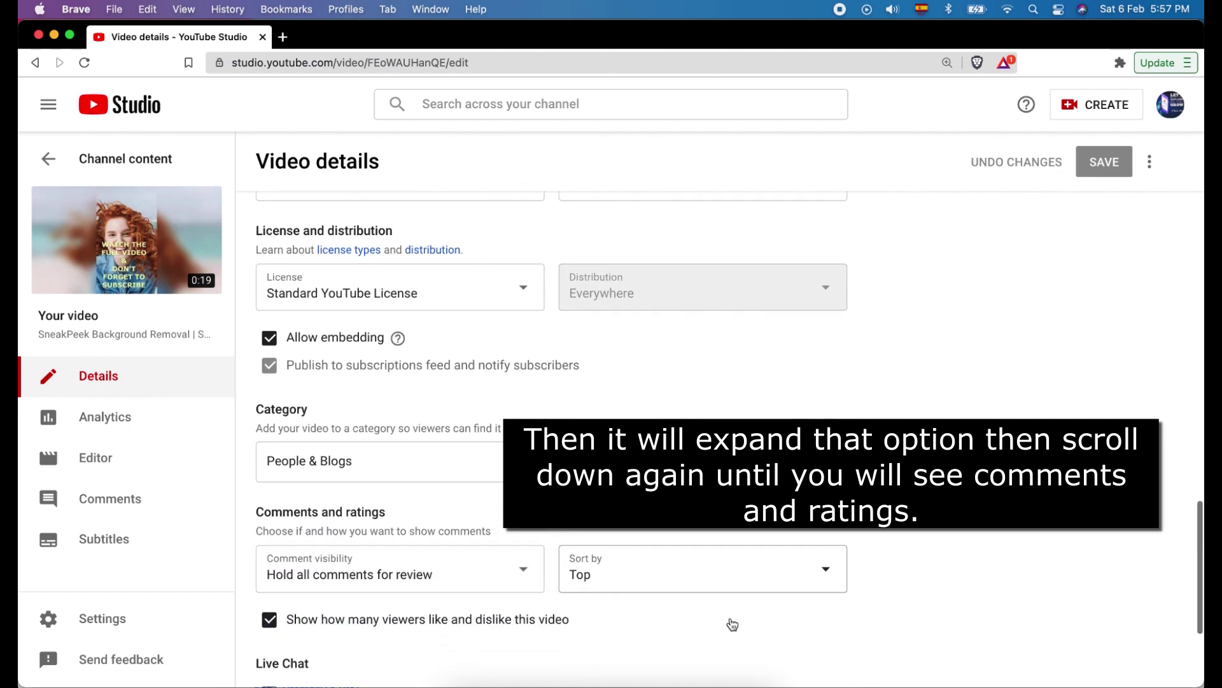
scroll(732, 626, "down", 2)
scroll(289, 457, "down", 2)
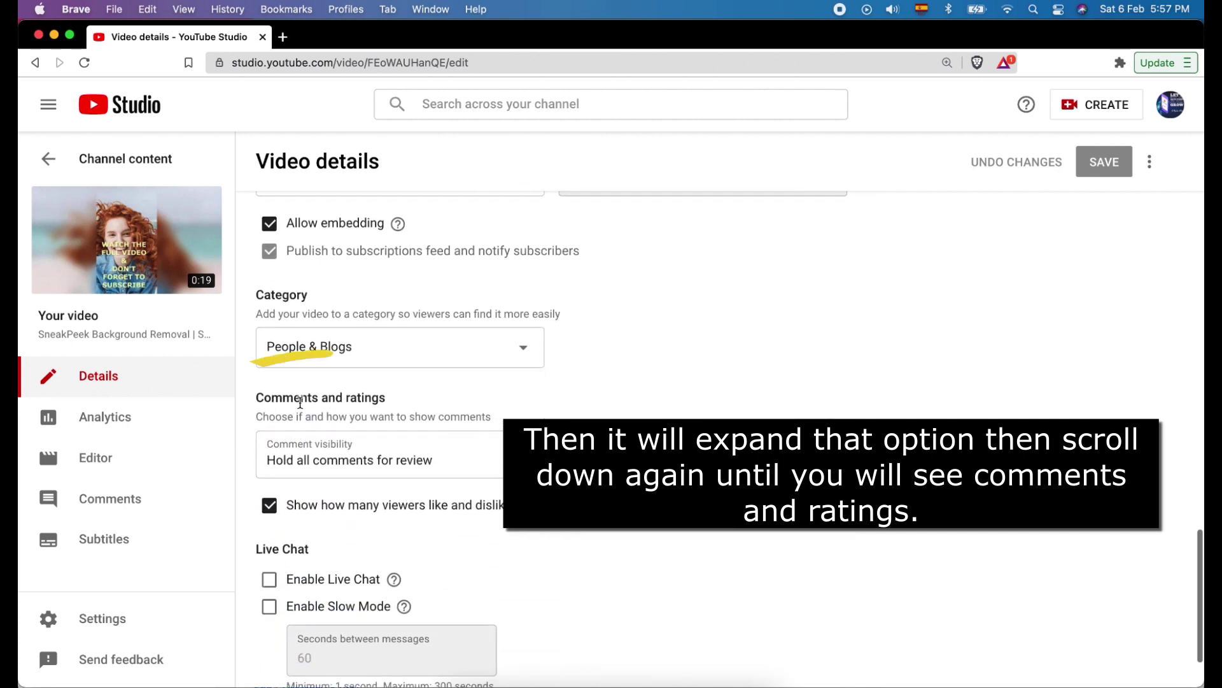
scroll(646, 408, "down", 2)
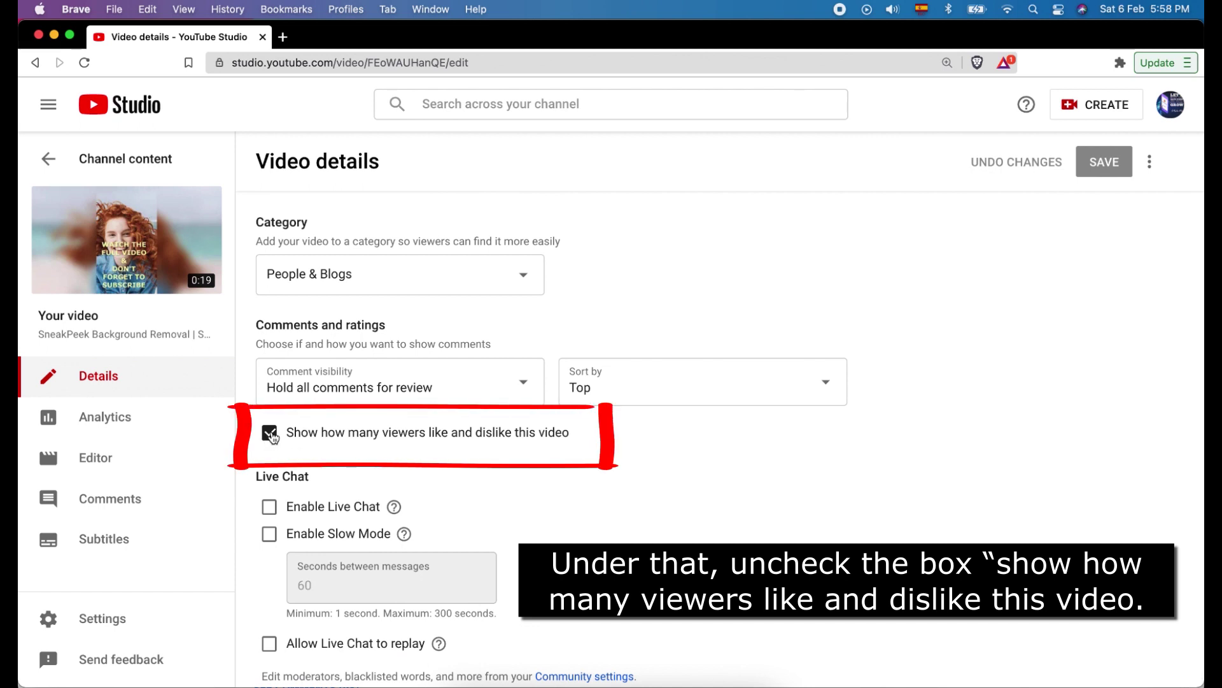
left_click(269, 434)
scroll(734, 487, "down", 1)
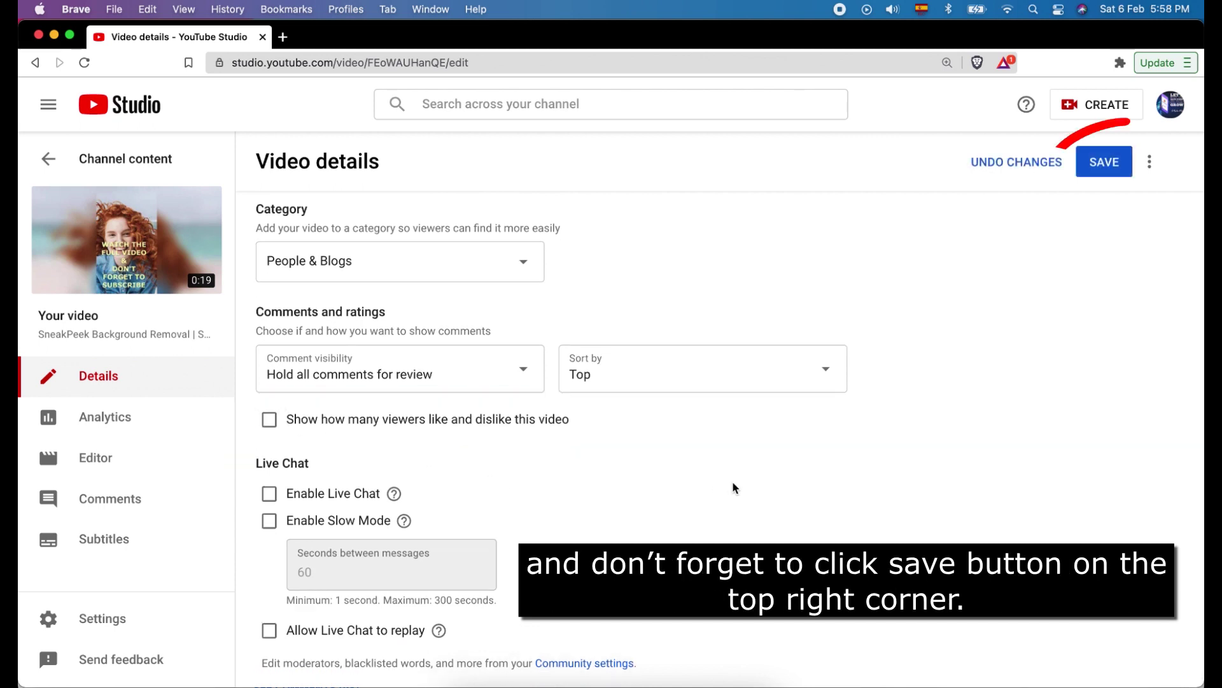
left_click(1109, 161)
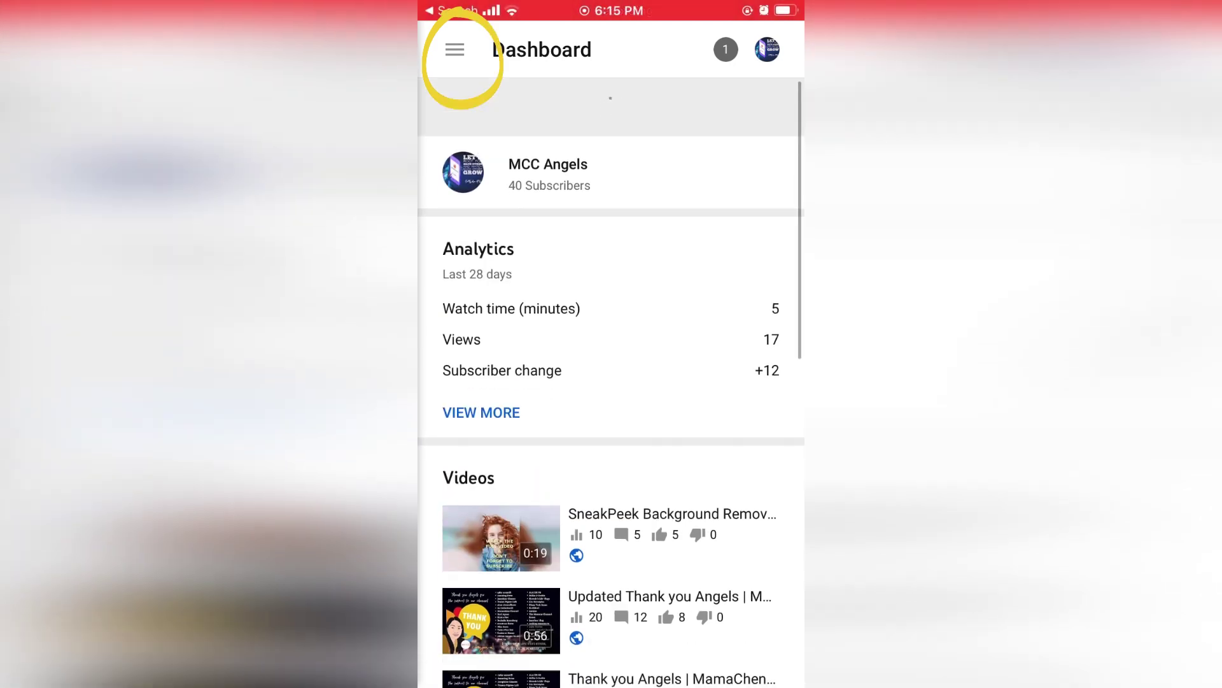
Step: Open the Updated Thank you Angels video's edit screen on its settings tab
left_click(455, 50)
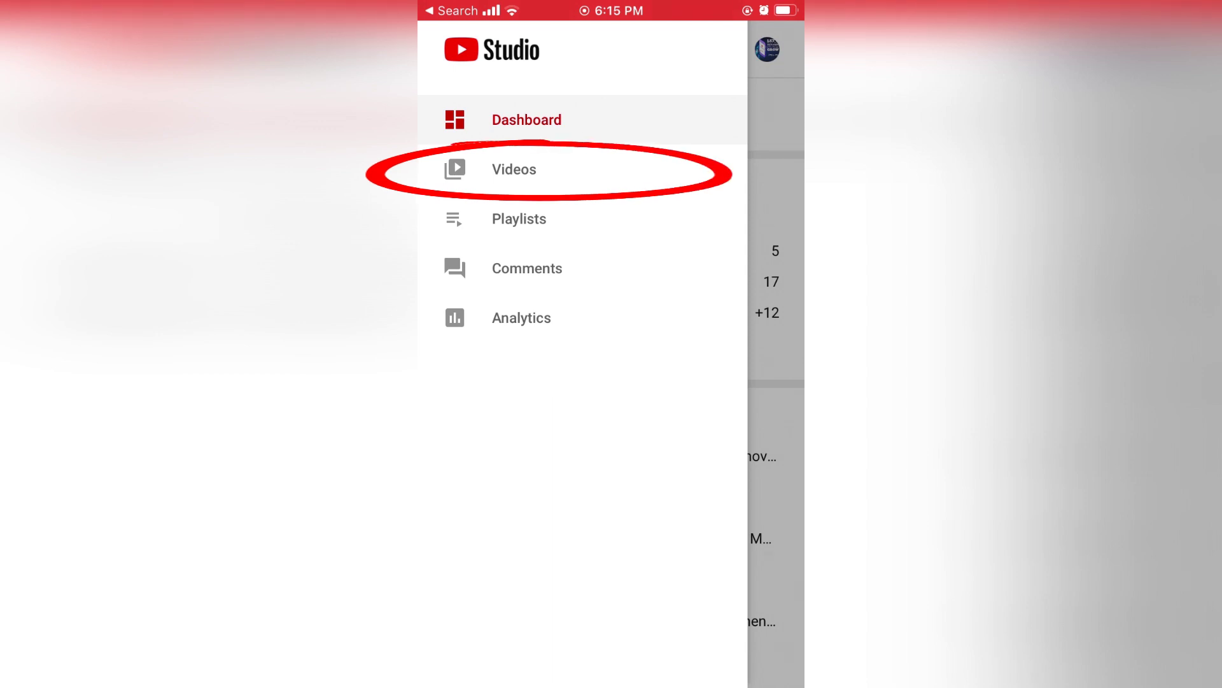
left_click(514, 169)
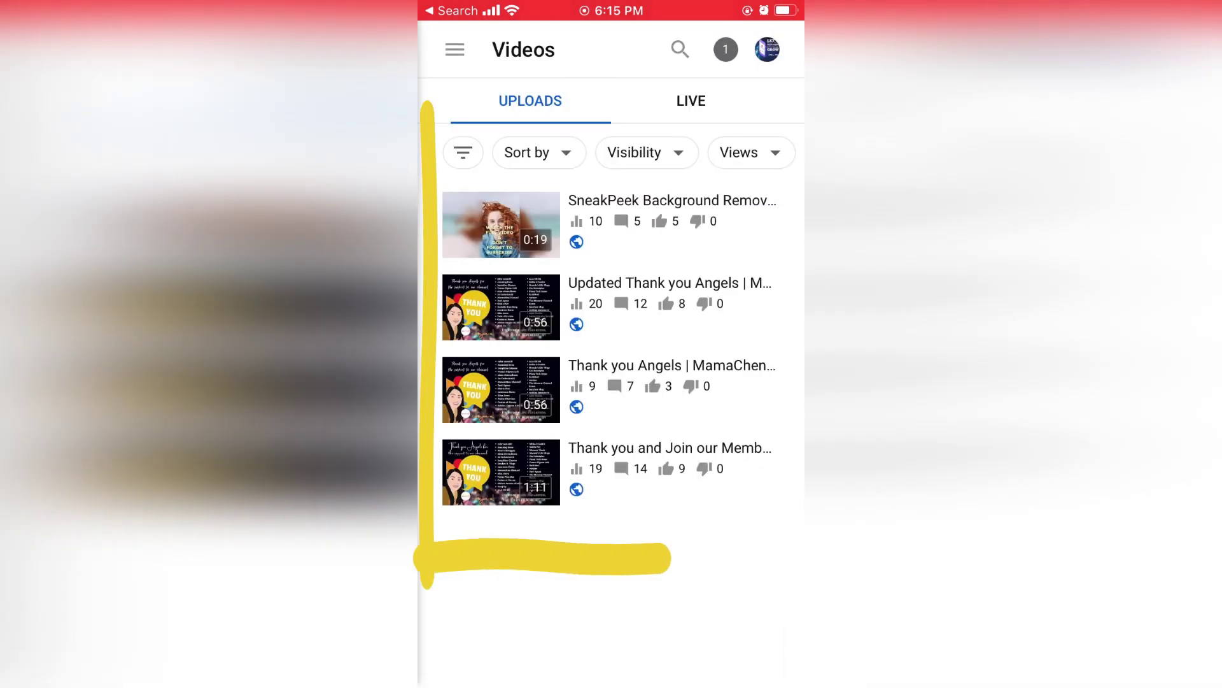
left_click(611, 305)
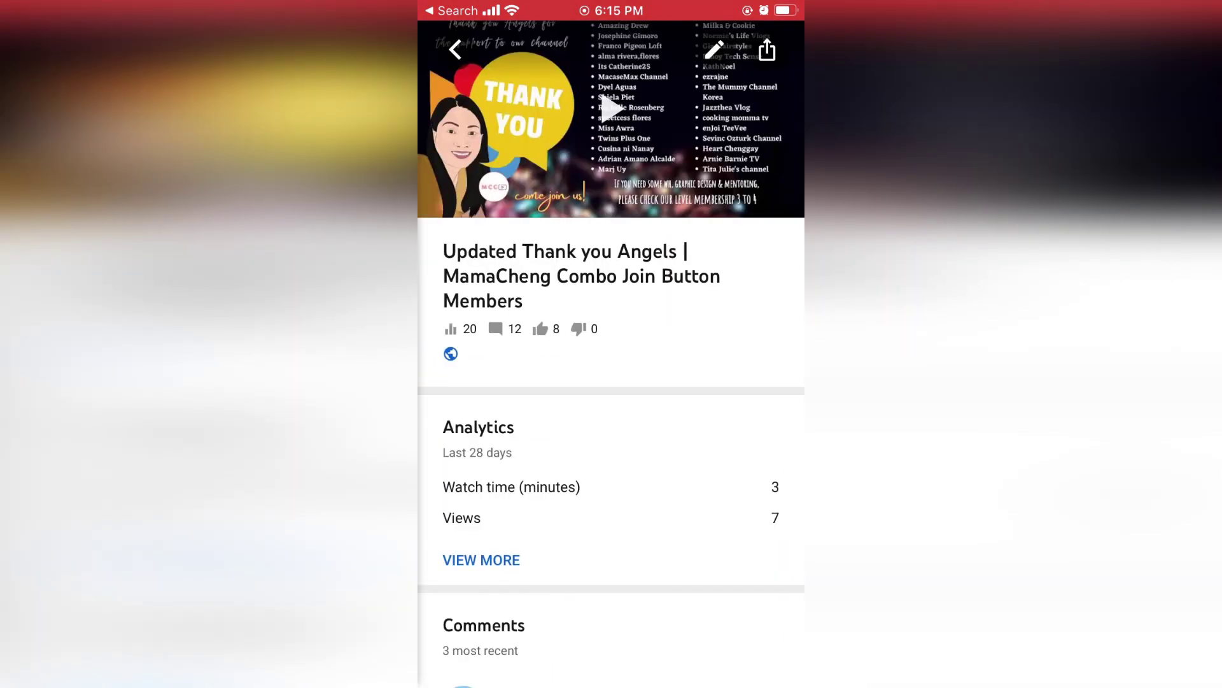
left_click(713, 50)
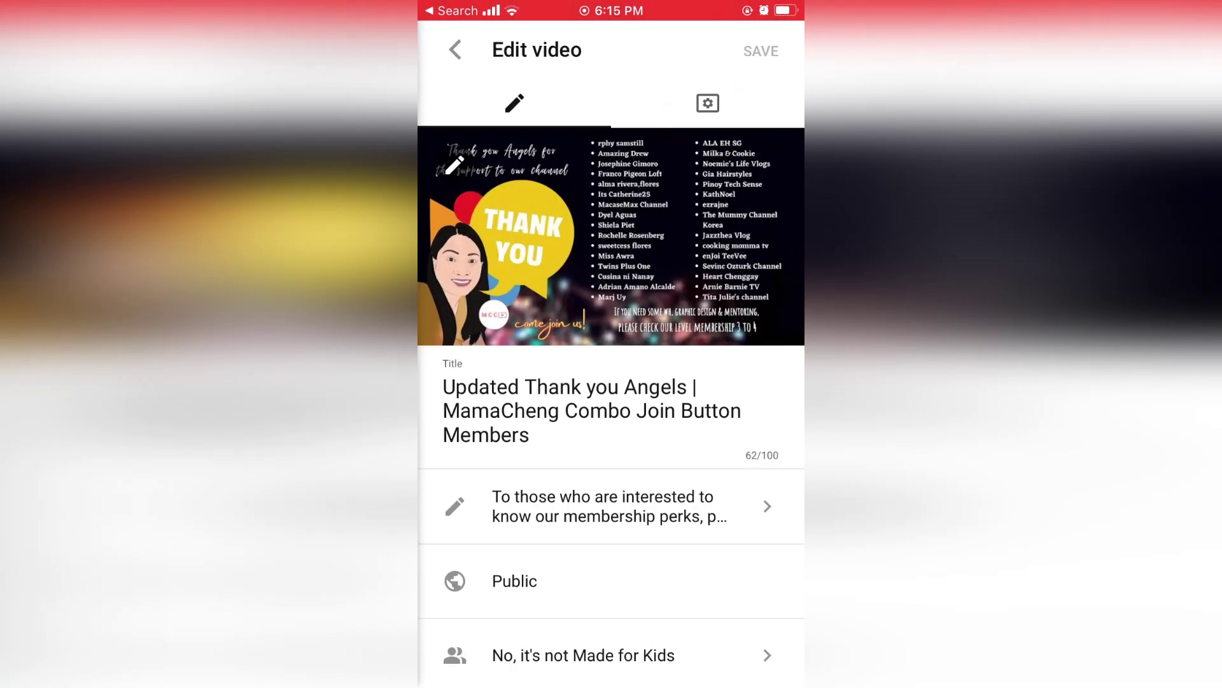
left_click(707, 103)
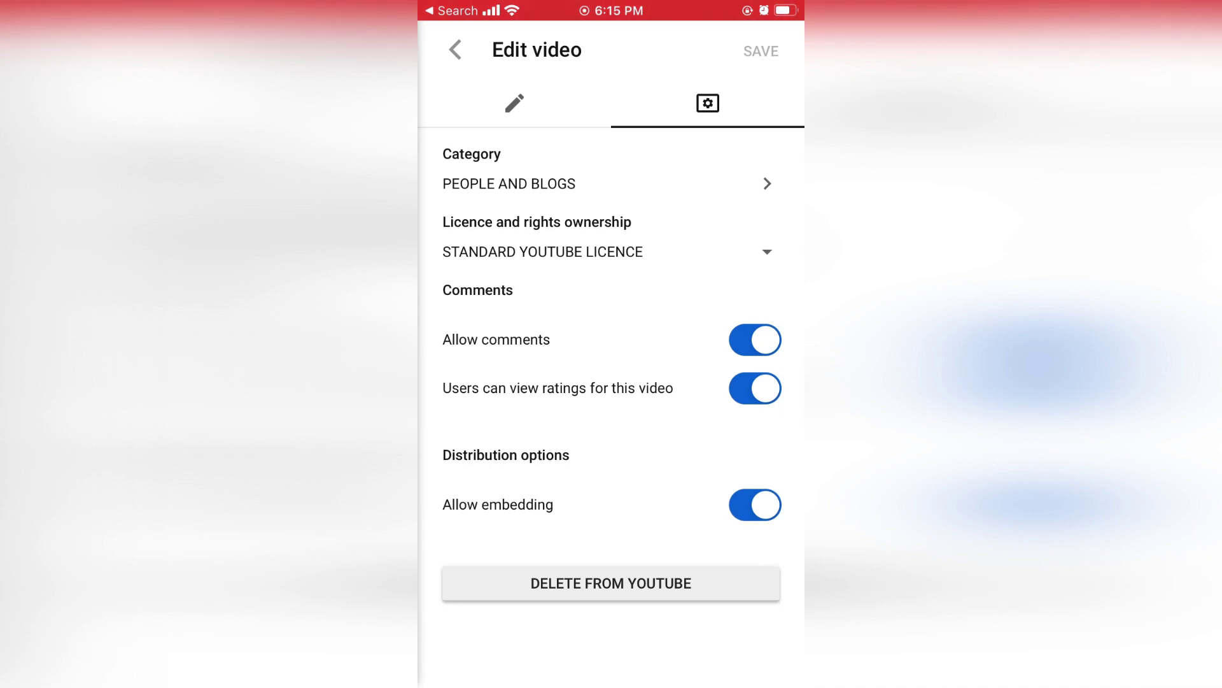
Step: Switch off 'Users can view ratings for this video' and save
left_click(755, 387)
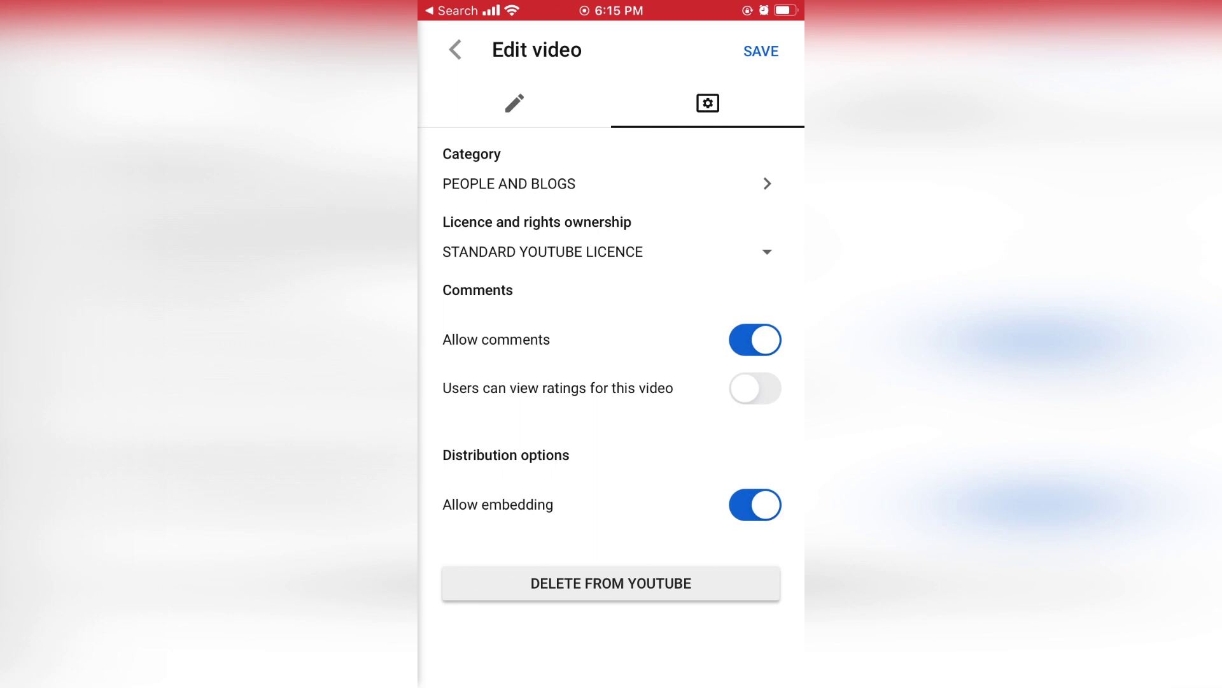
left_click(761, 50)
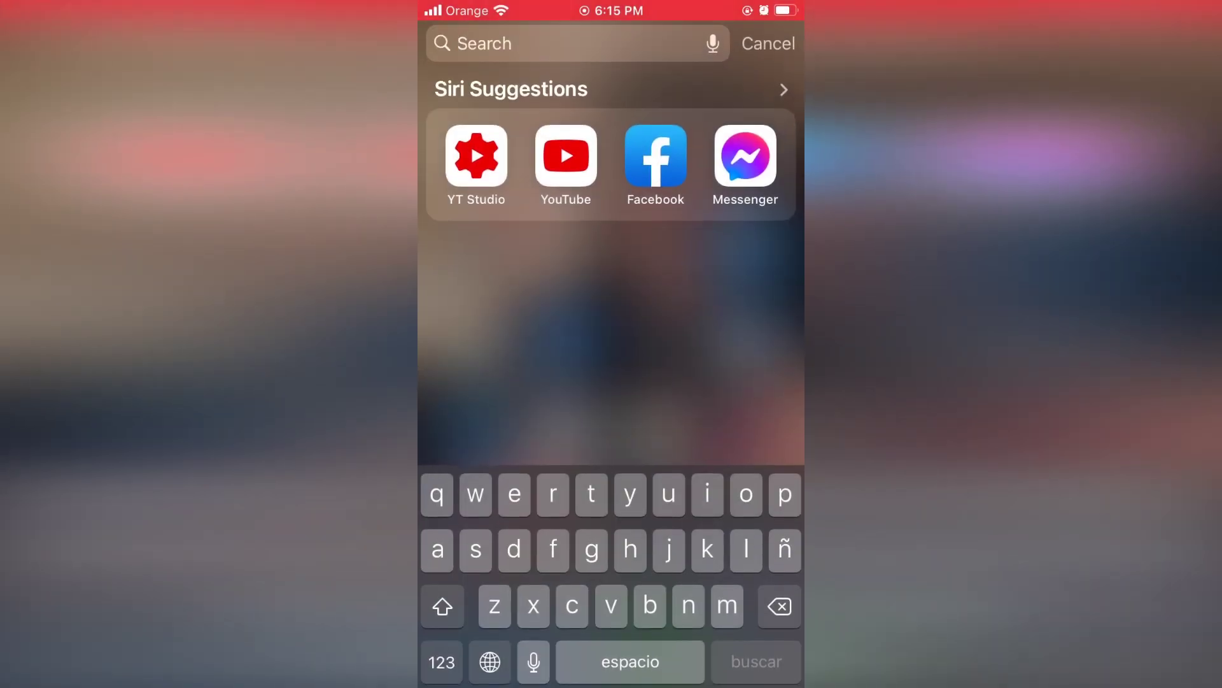
type("chro")
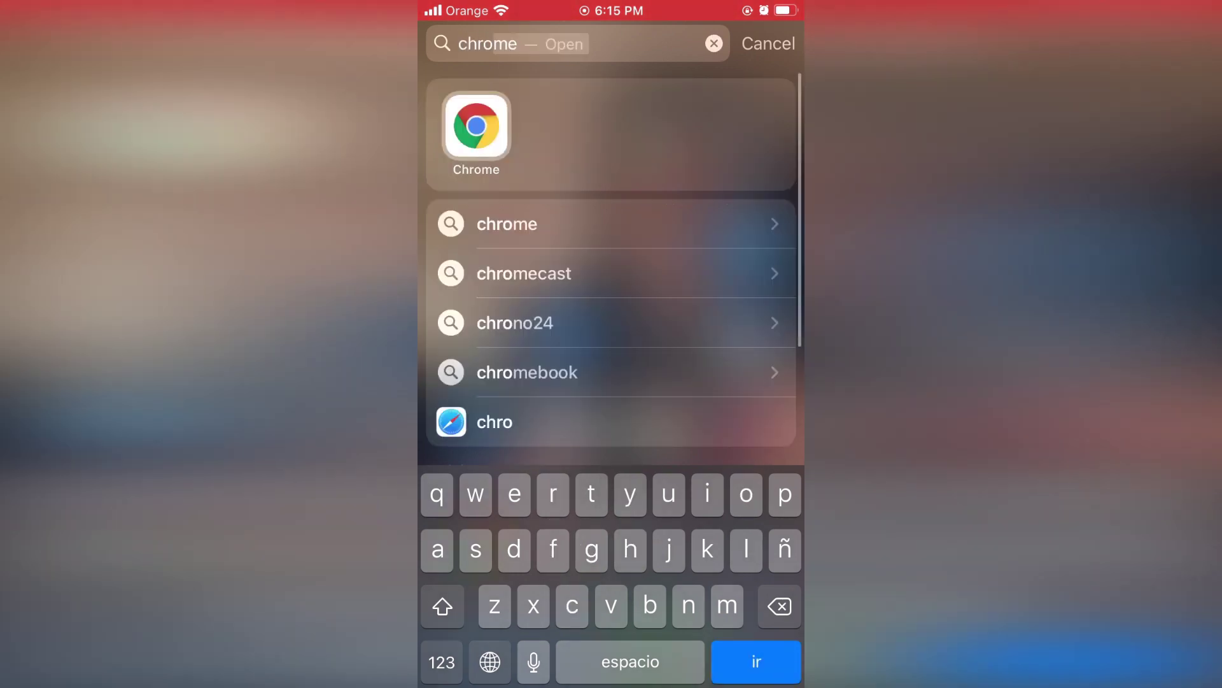
Step: Launch Chrome and close the existing Google tab in the tab switcher
left_click(476, 126)
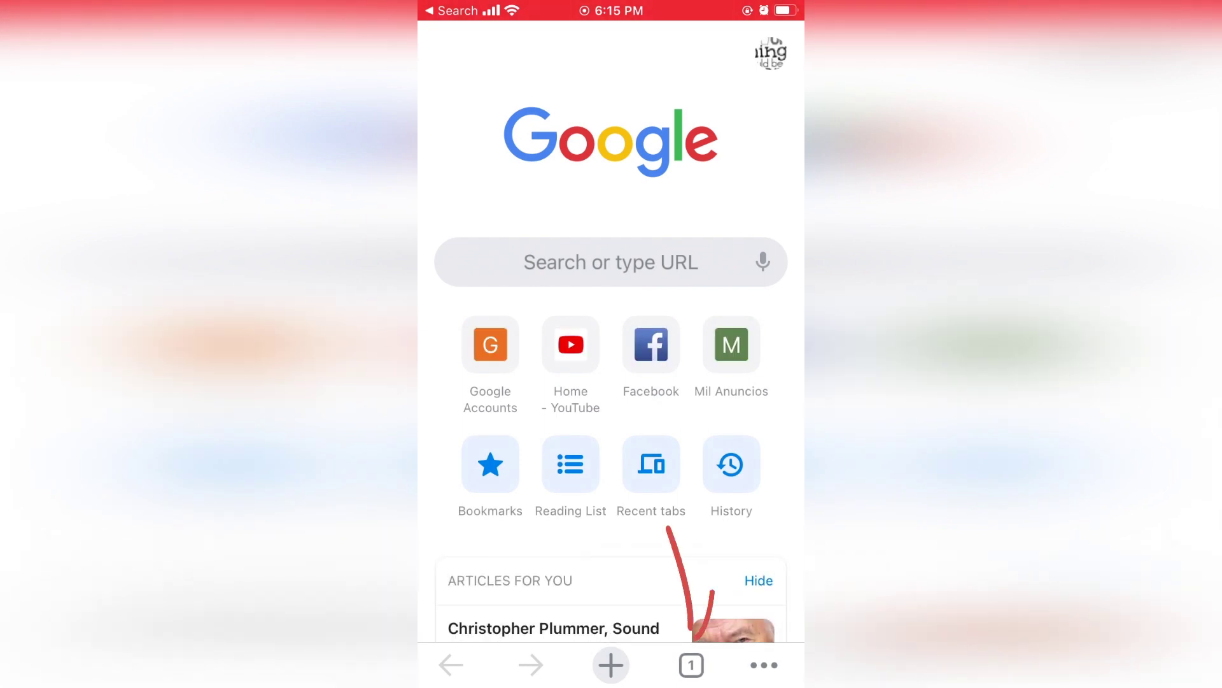
left_click(692, 665)
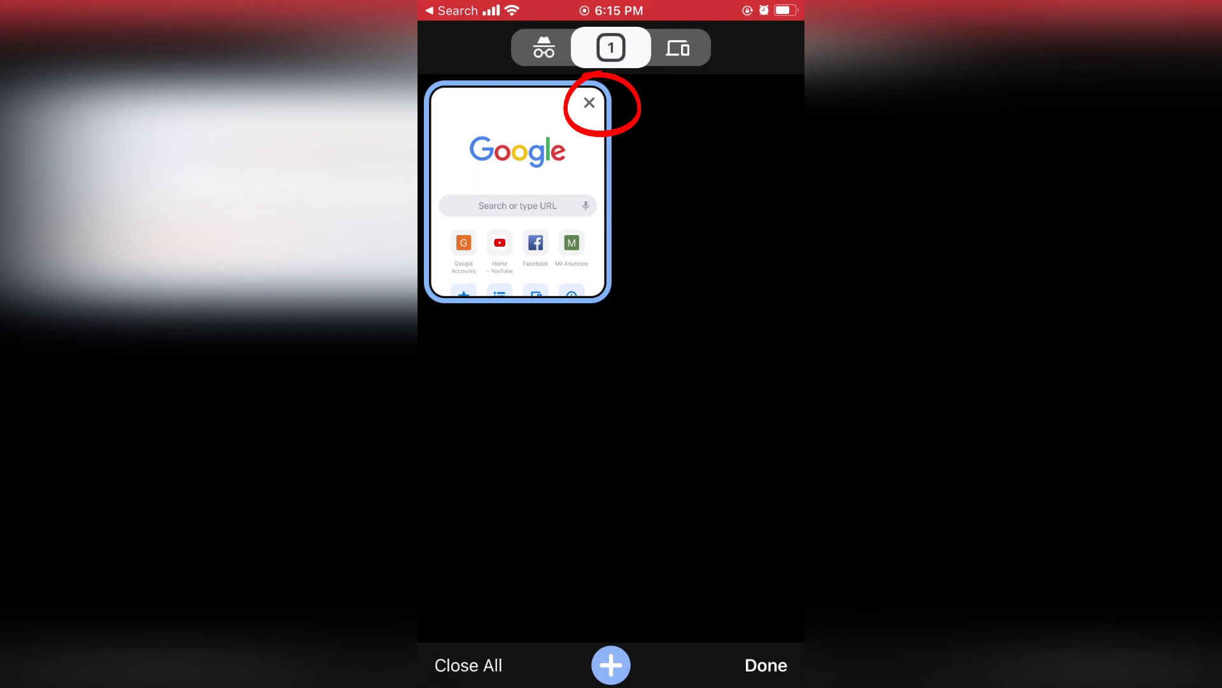
left_click(590, 102)
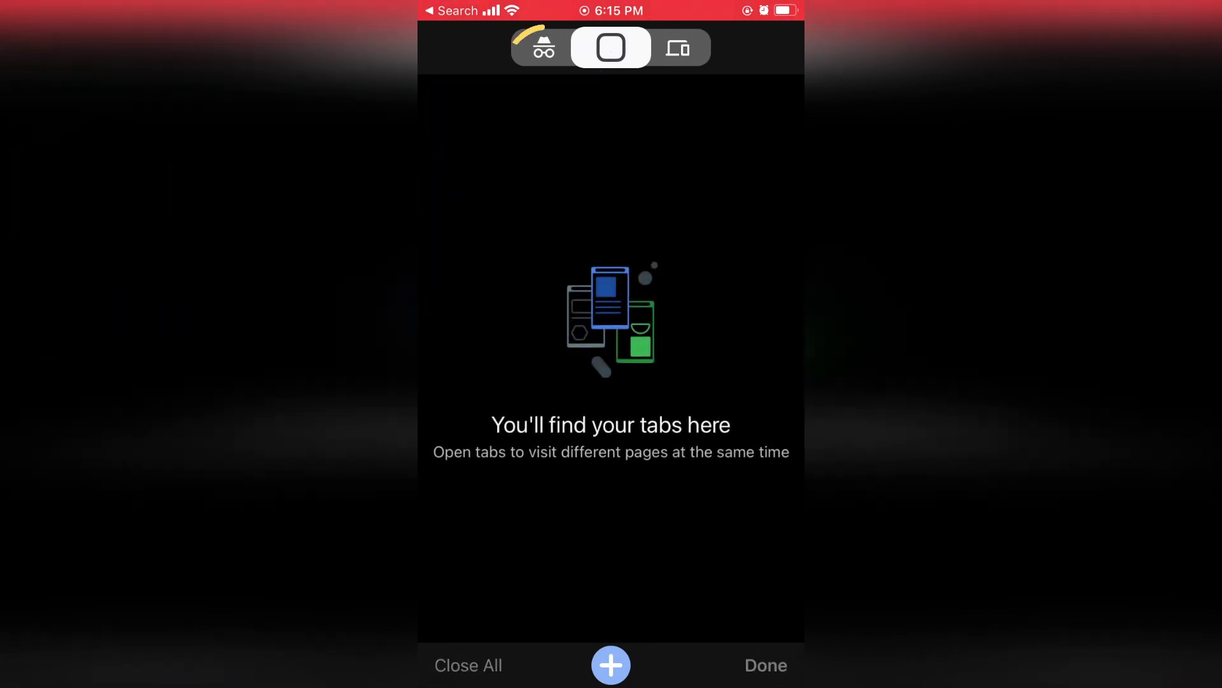
Step: Open a new Incognito tab and begin entering youtube.com
left_click(543, 48)
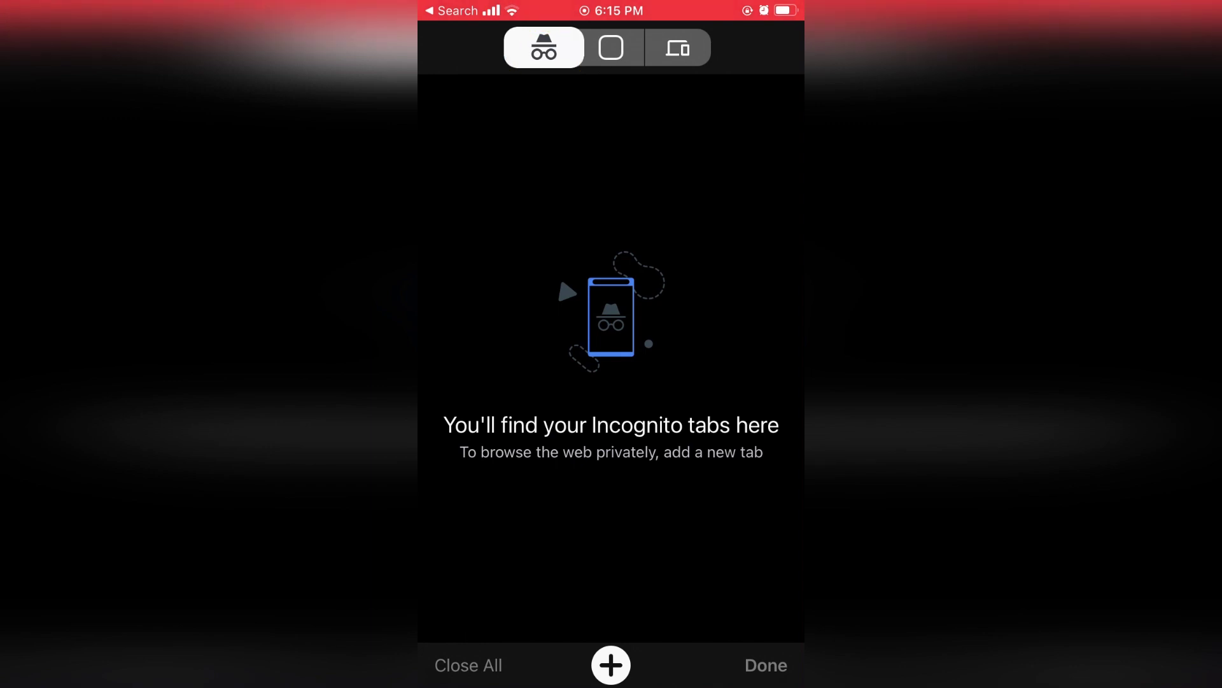
left_click(610, 665)
left_click(611, 43)
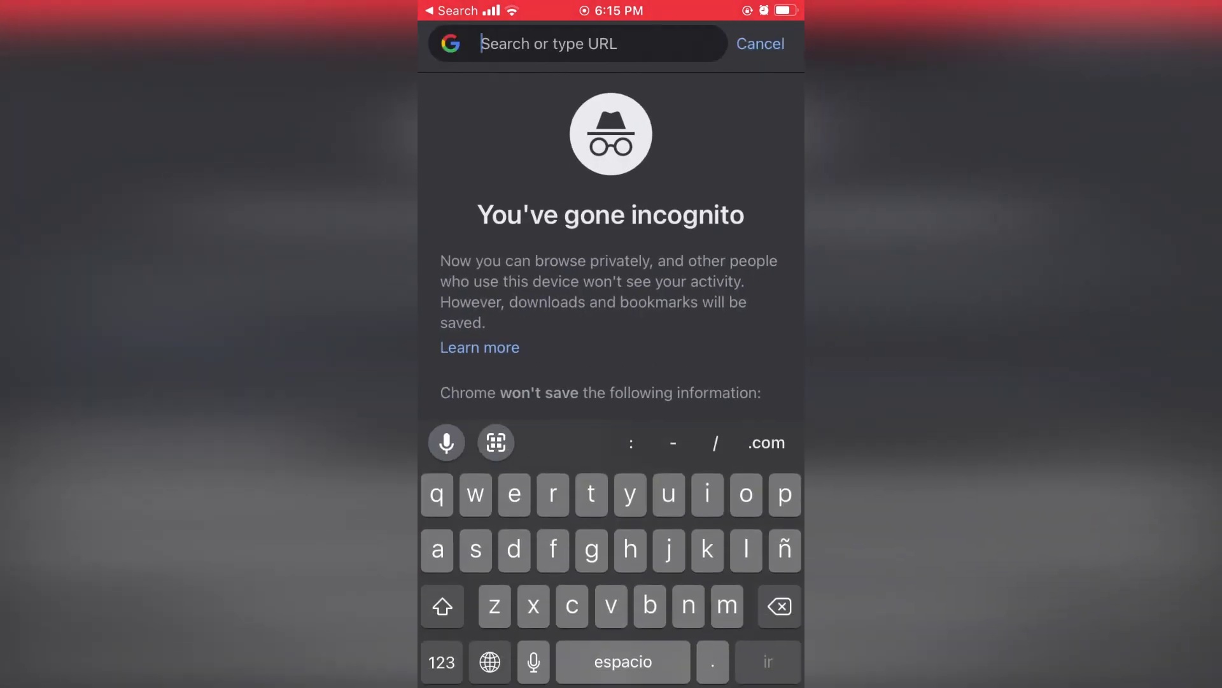
type("youtube.com")
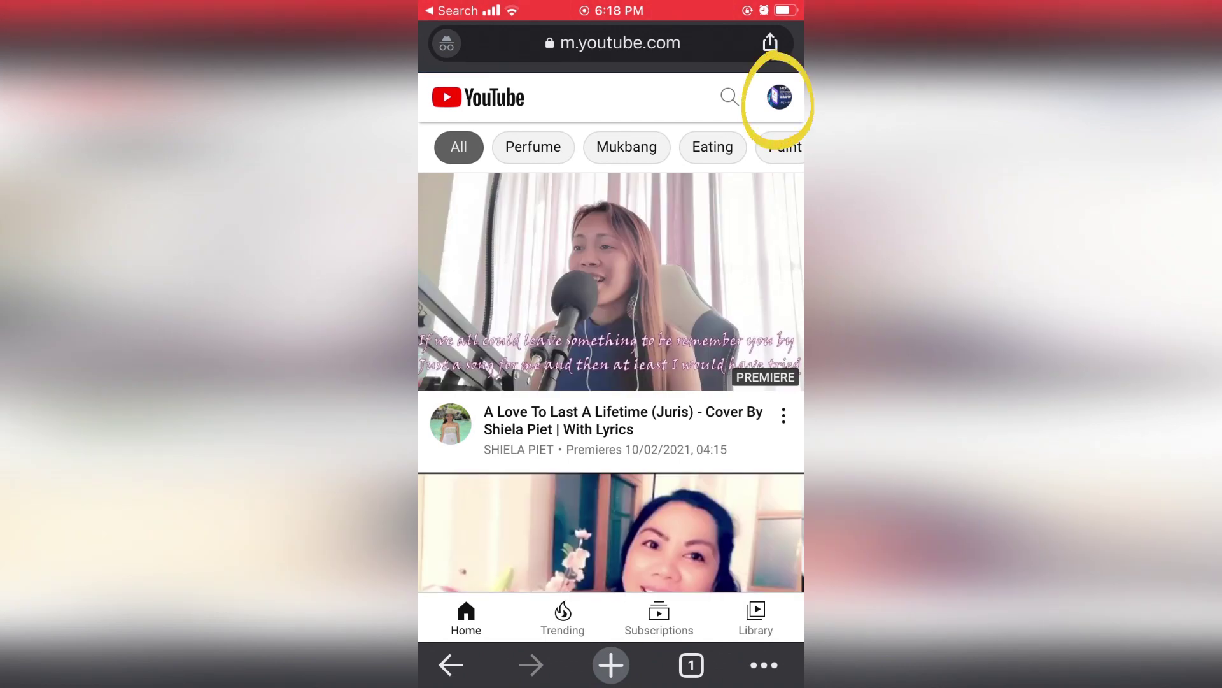
Step: Open the YouTube account menu from the profile avatar
left_click(780, 96)
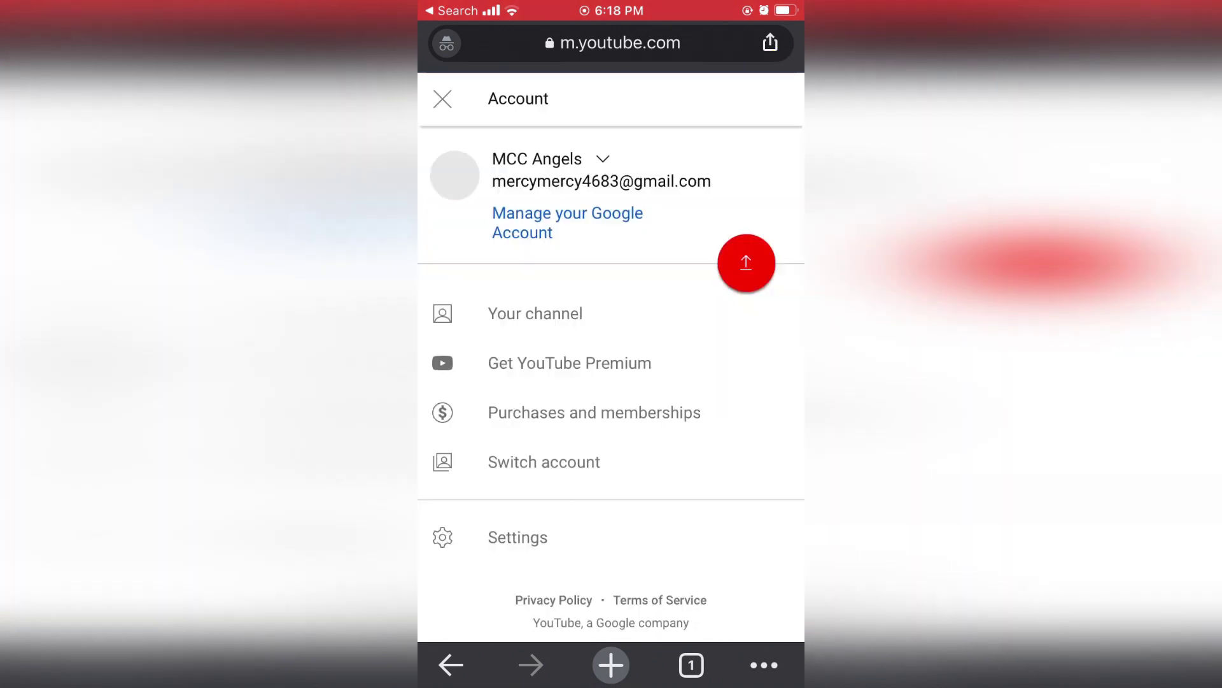
scroll(611, 382, "down", 5)
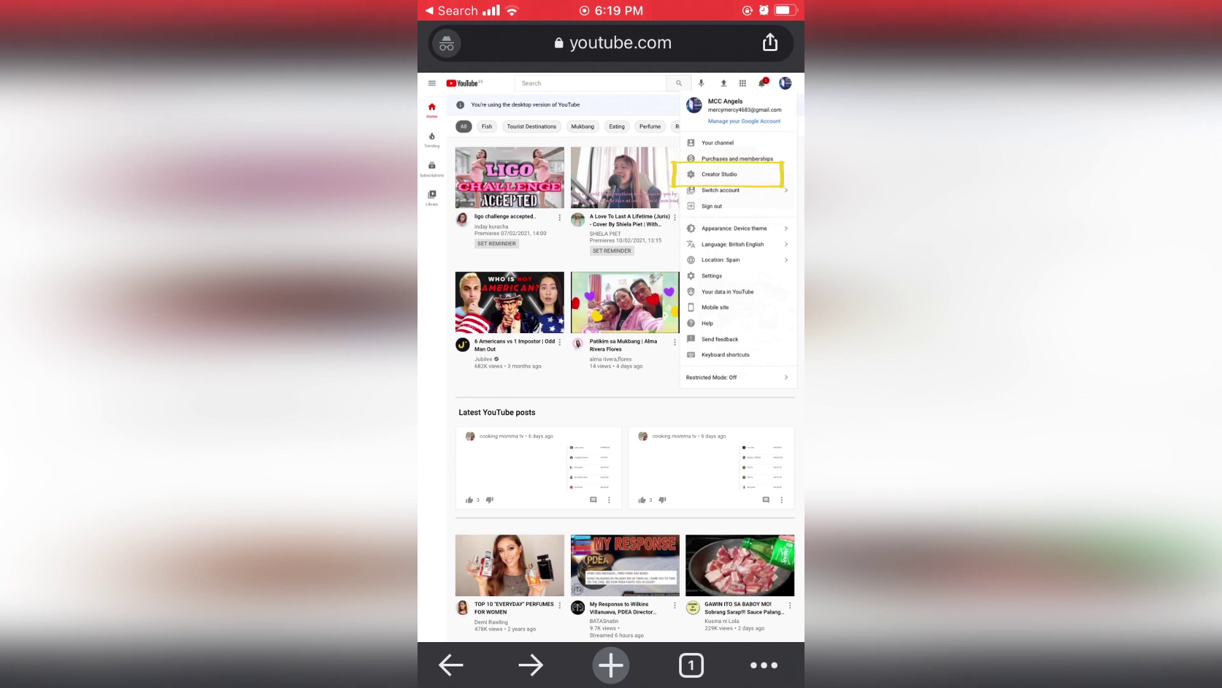
Step: Open the third video's details from Creator Studio's Content list
left_click(720, 174)
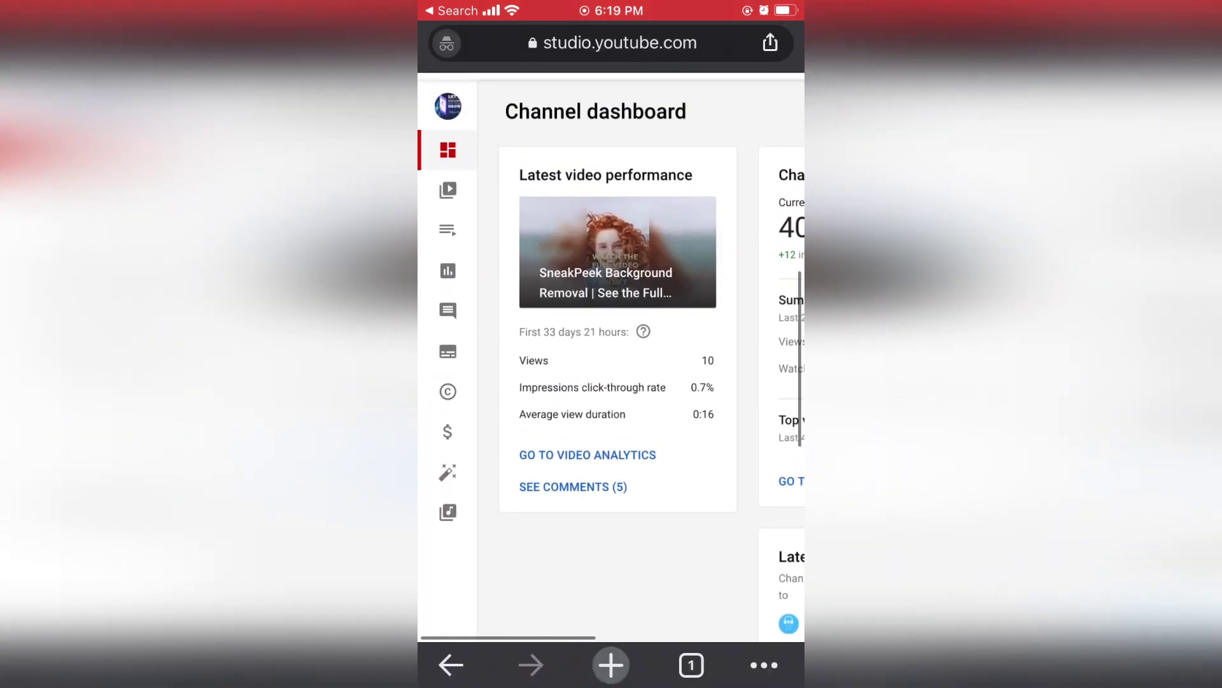
scroll(611, 383, "up", 2)
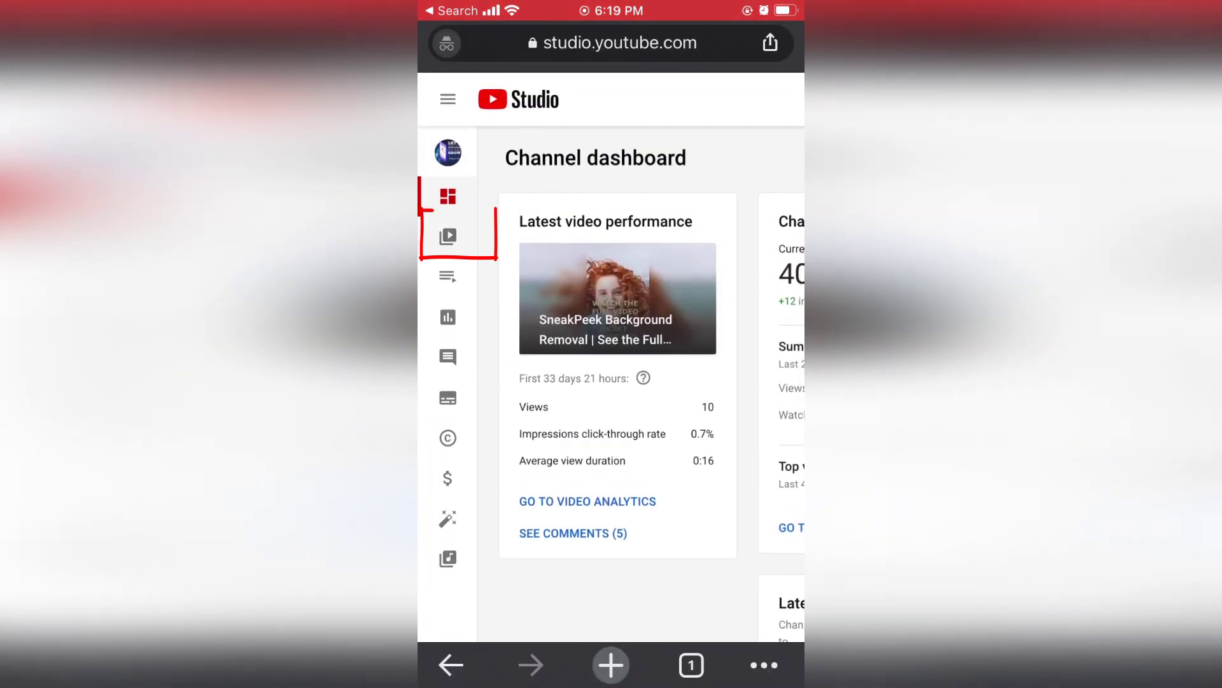
left_click(446, 235)
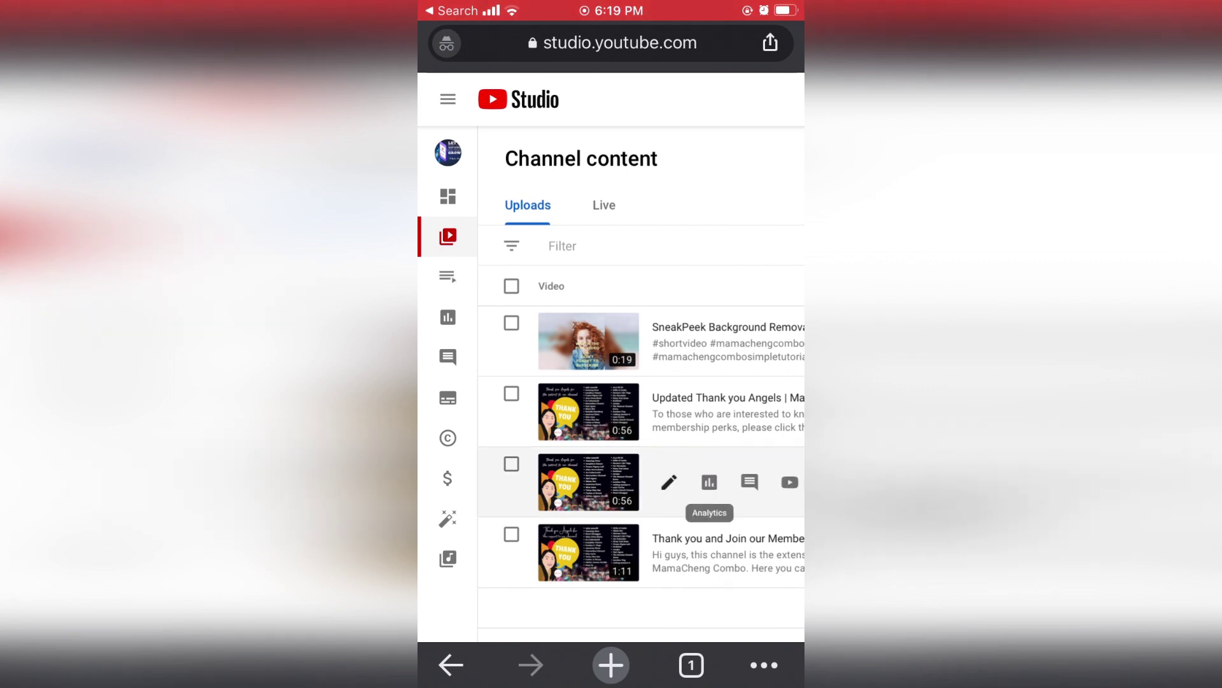
left_click(669, 482)
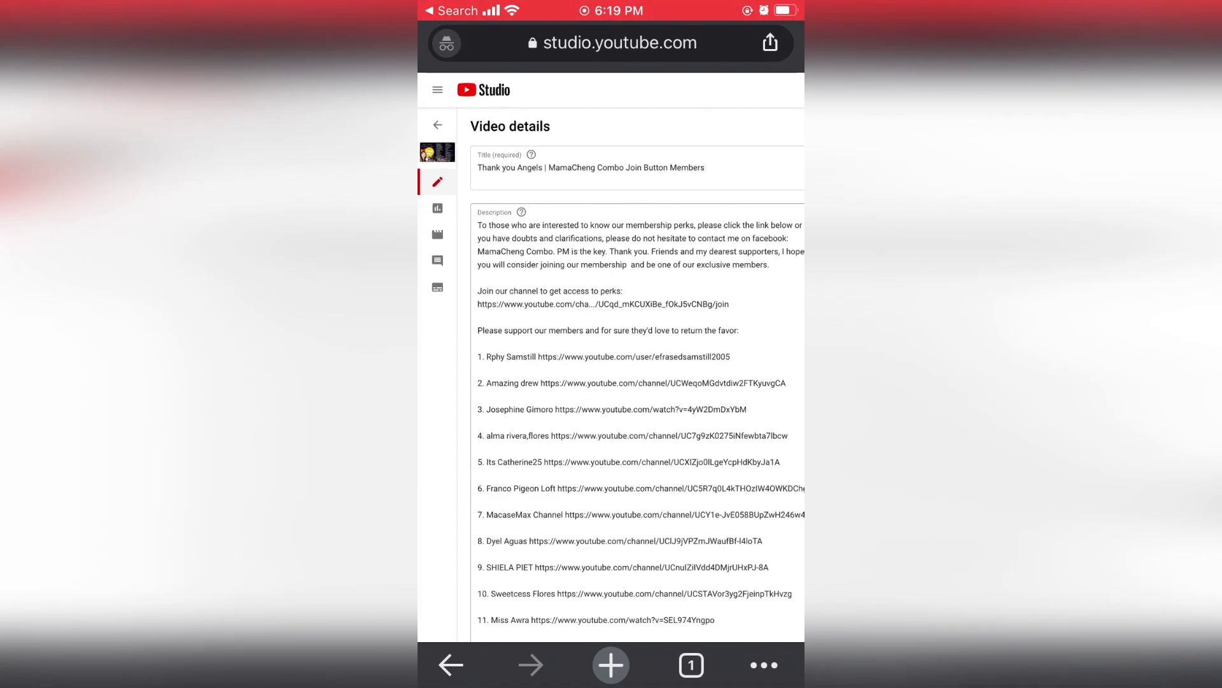
scroll(612, 383, "down", 5)
scroll(584, 382, "down", 5)
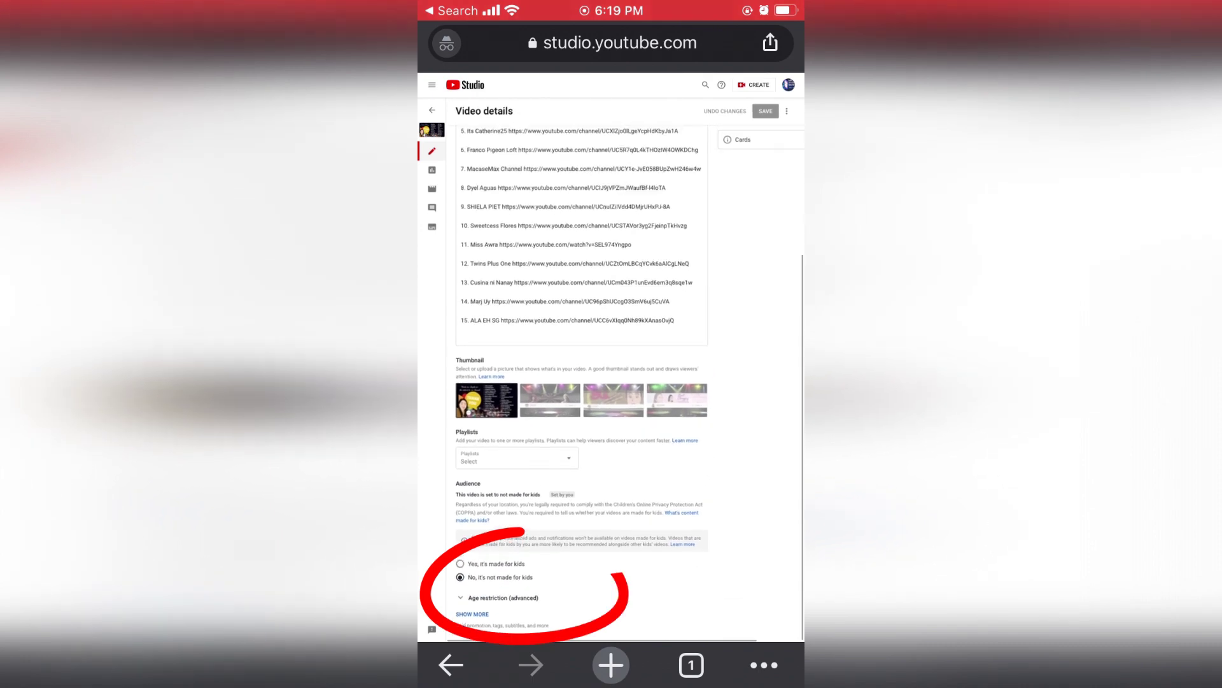
scroll(611, 383, "down", 10)
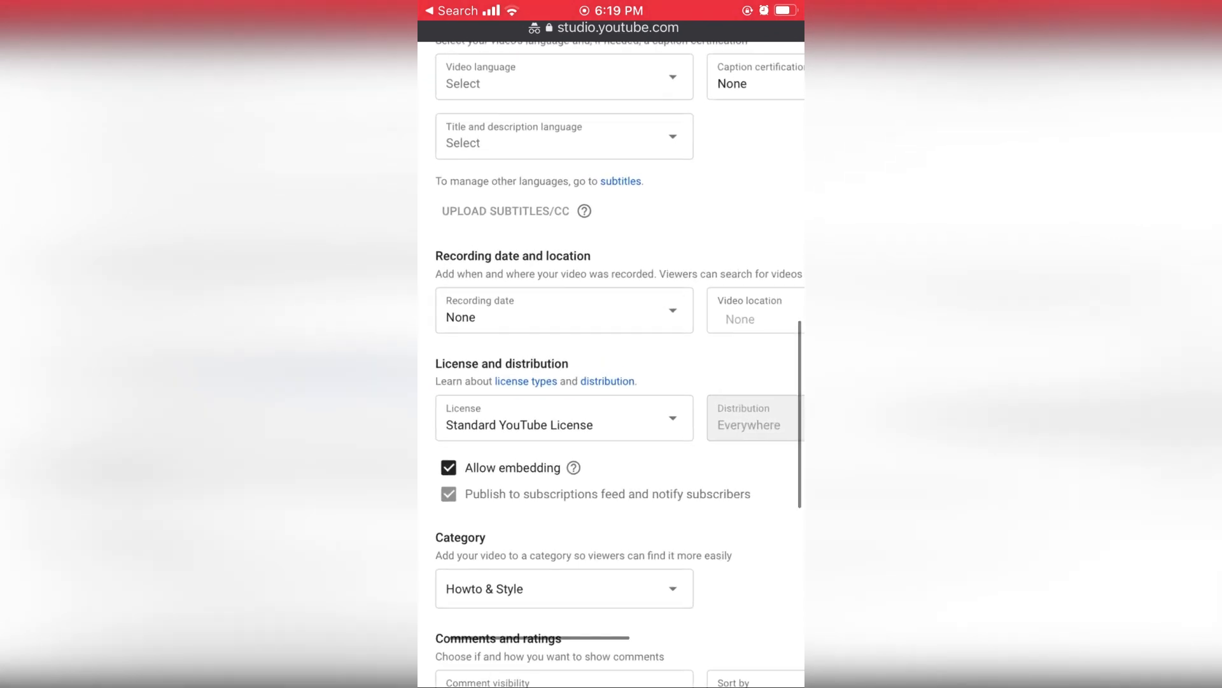
scroll(611, 382, "down", 7)
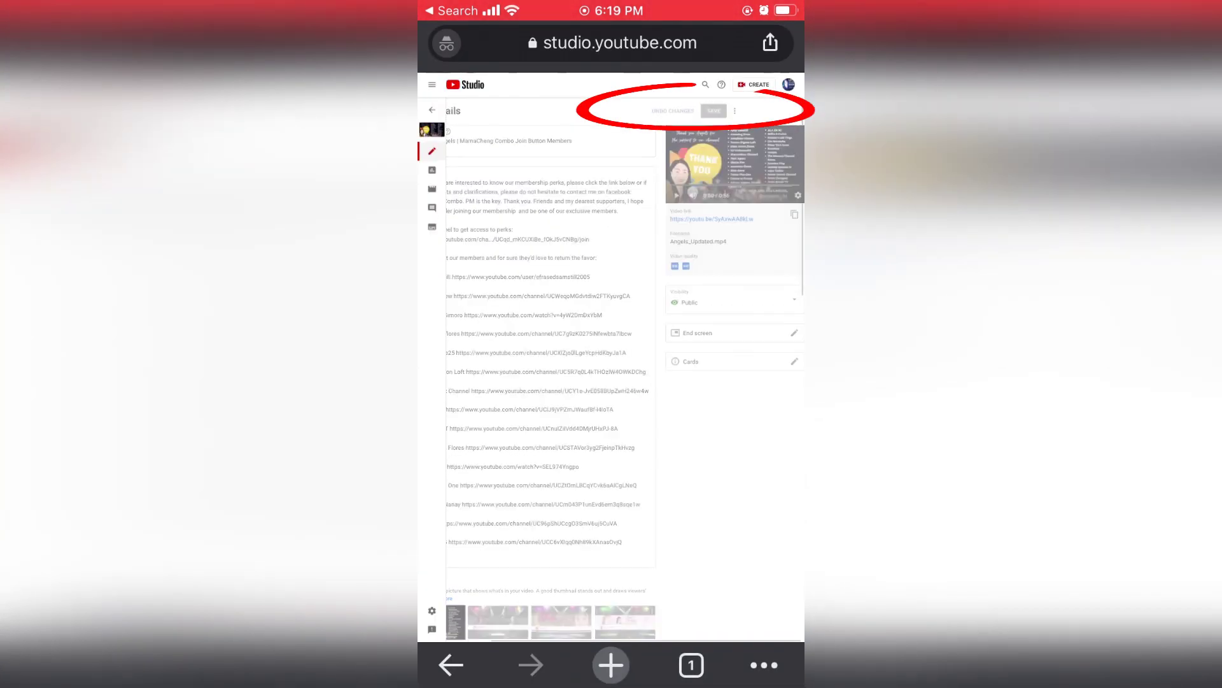
Step: Save the video with 'Show how many viewers like and dislike this video' unchecked
left_click(713, 111)
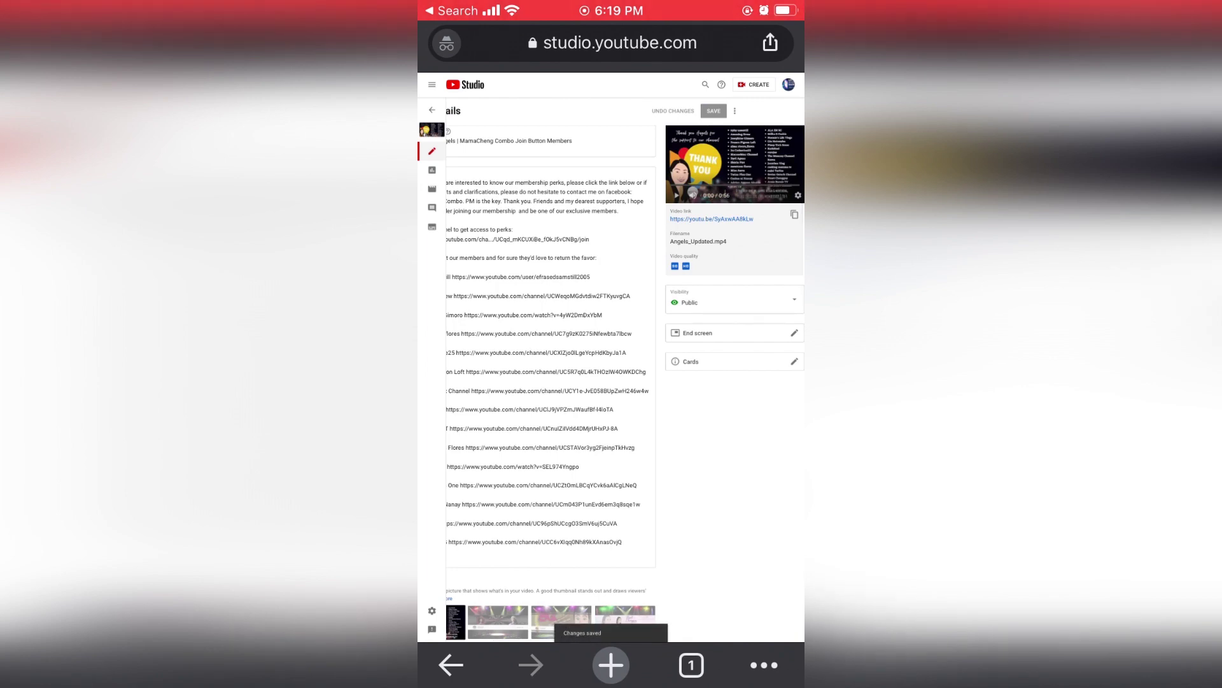
scroll(612, 382, "down", 15)
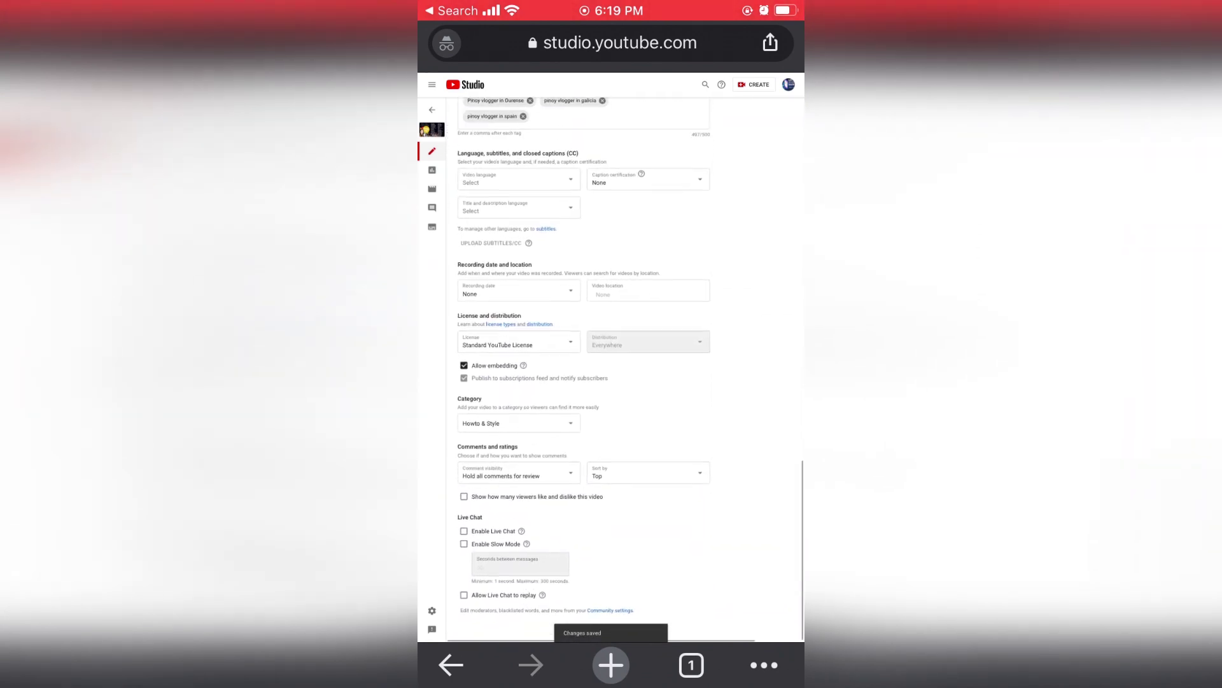